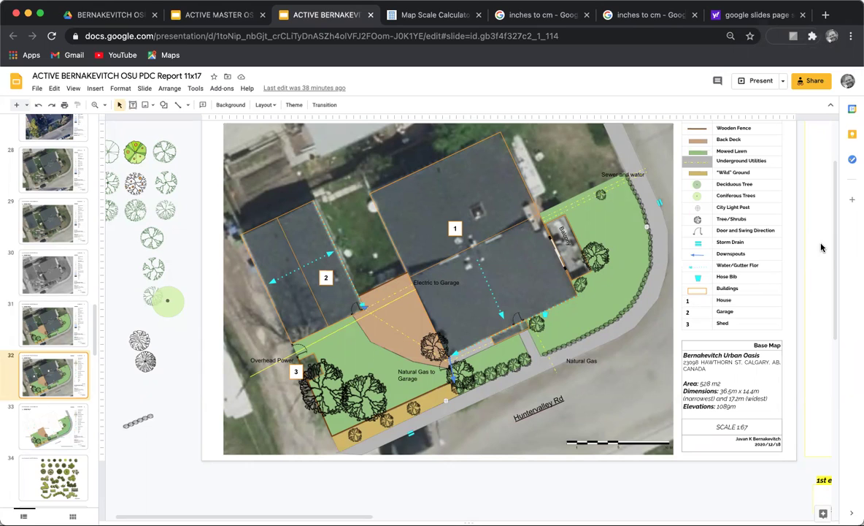
Read the 43.18 × 27.94 slide size in Page setup and compare it with the 17 in = 43.18 cm conversion
{"action": "scroll", "coordinate": [572, 330], "scroll_direction": "up", "scroll_amount": 2}
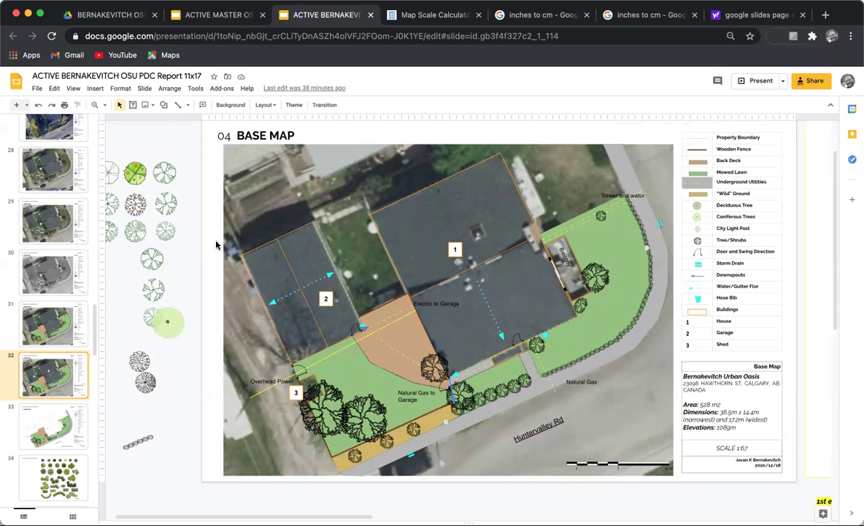
{"action": "left_click", "coordinate": [38, 89]}
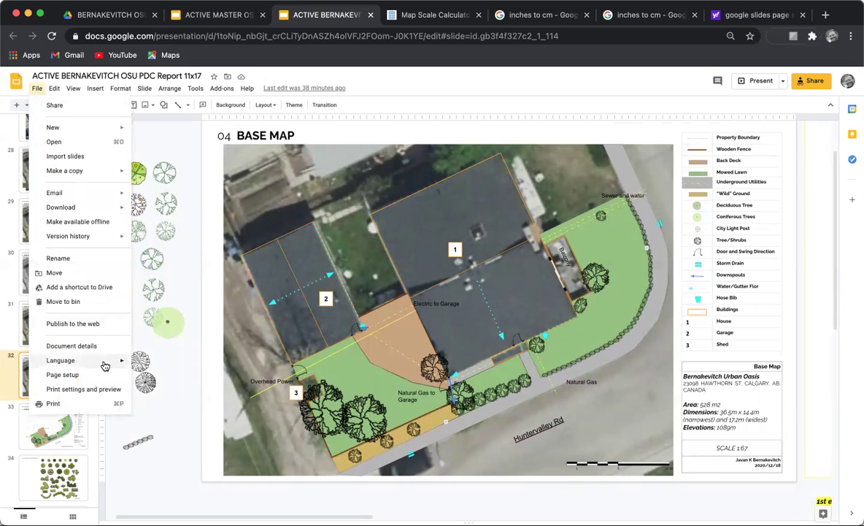
{"action": "left_click", "coordinate": [63, 374]}
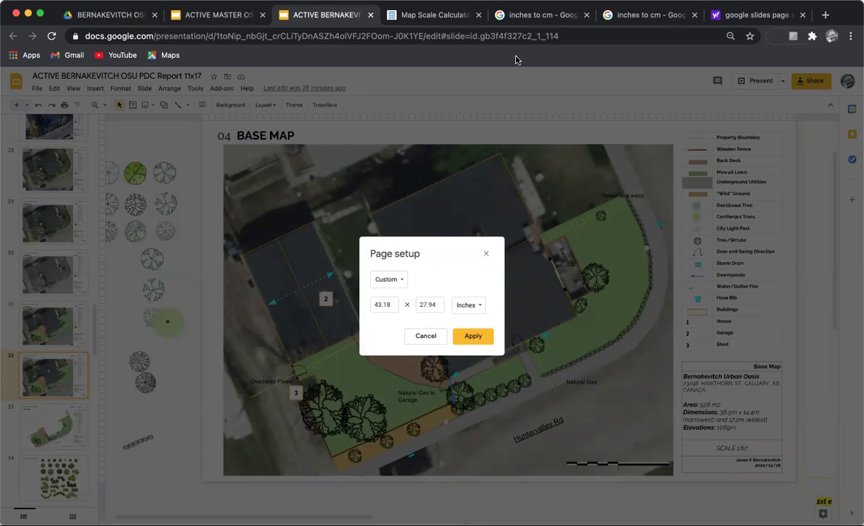
{"action": "left_click", "coordinate": [530, 17]}
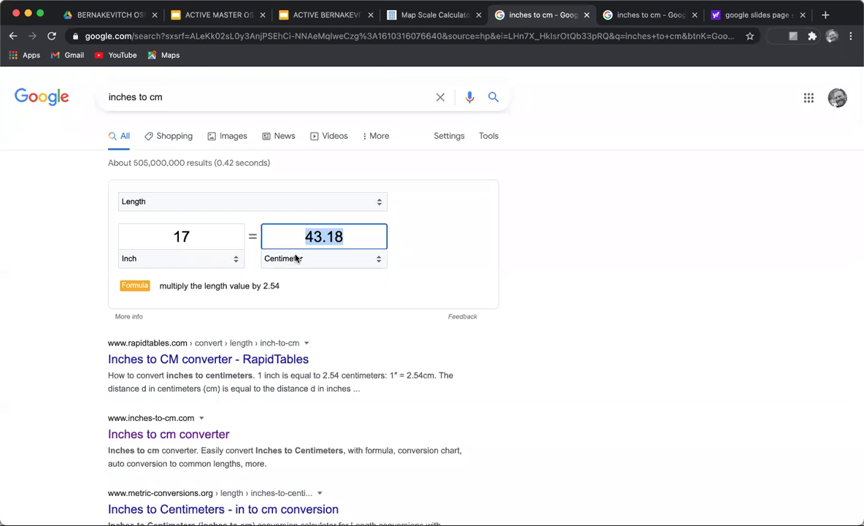
Confirm 11 inches equals 27.94 cm, then return to the slide deck
{"action": "left_click", "coordinate": [635, 15]}
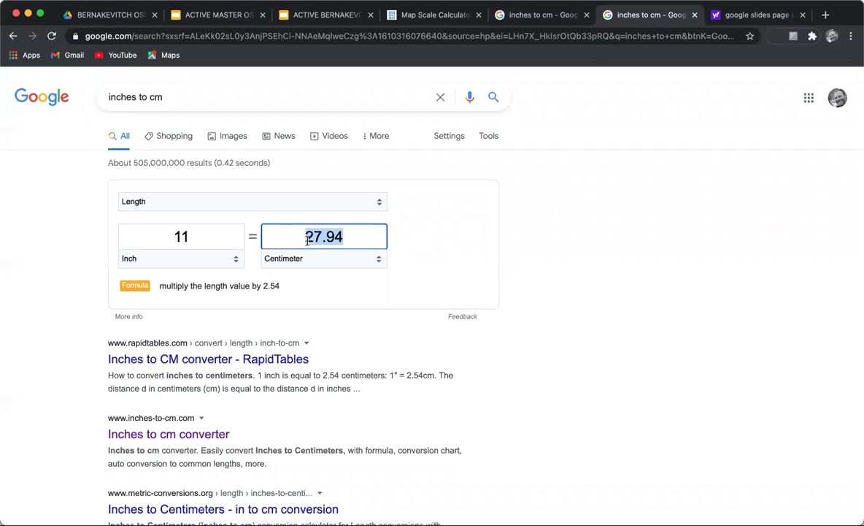
{"action": "left_click", "coordinate": [332, 16]}
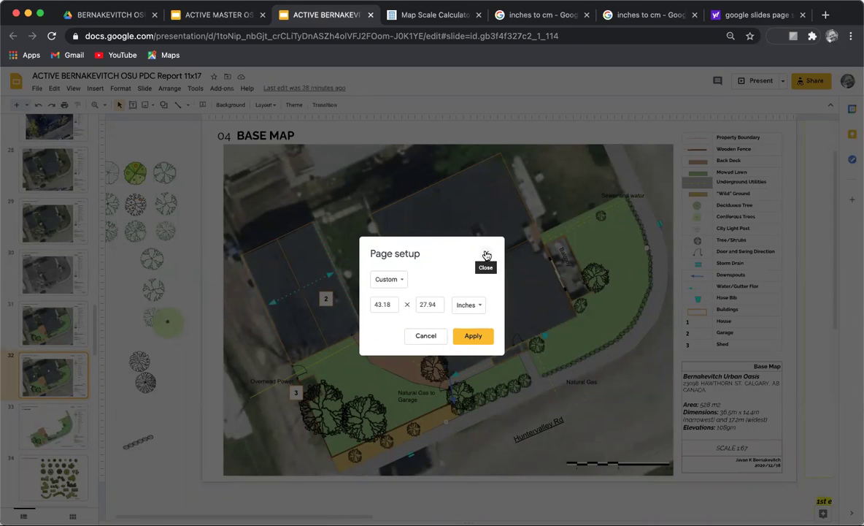
Close Page setup and inspect the Base Map slide's aerial map image in the editor
{"action": "left_click", "coordinate": [486, 251]}
{"action": "scroll", "coordinate": [485, 250], "scroll_direction": "down", "scroll_amount": 1}
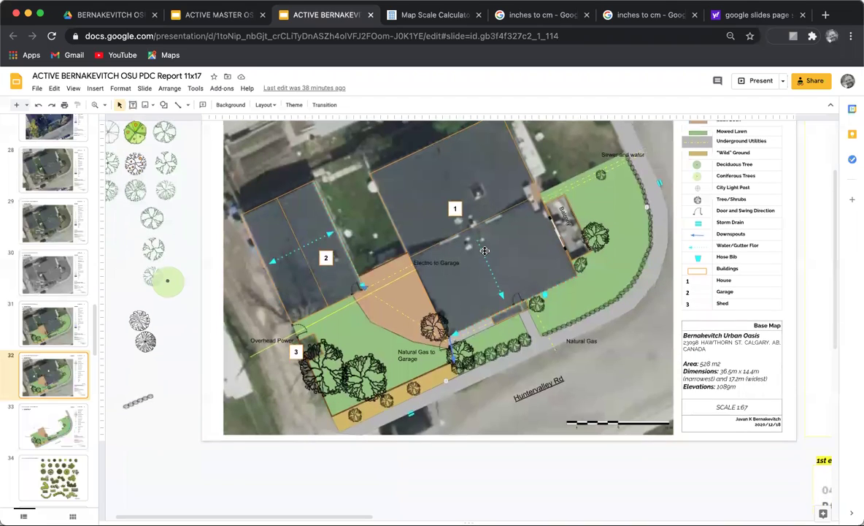
{"action": "left_click", "coordinate": [73, 89]}
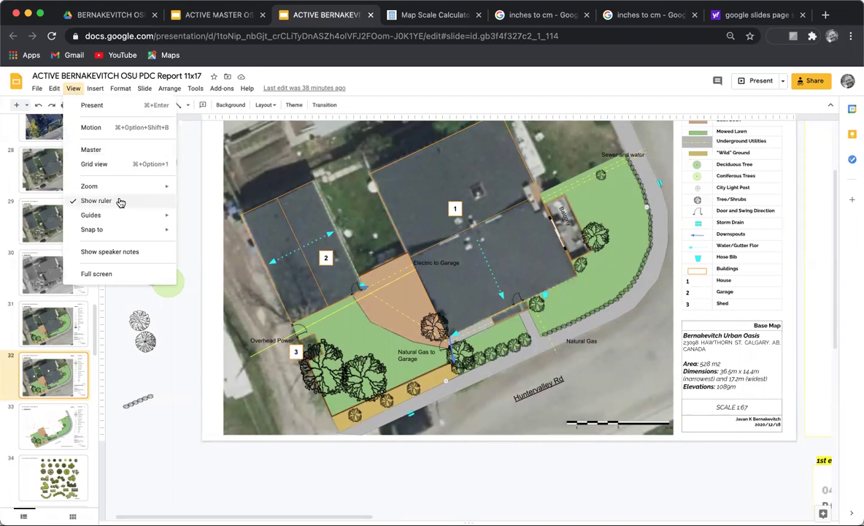
{"action": "left_click", "coordinate": [377, 170]}
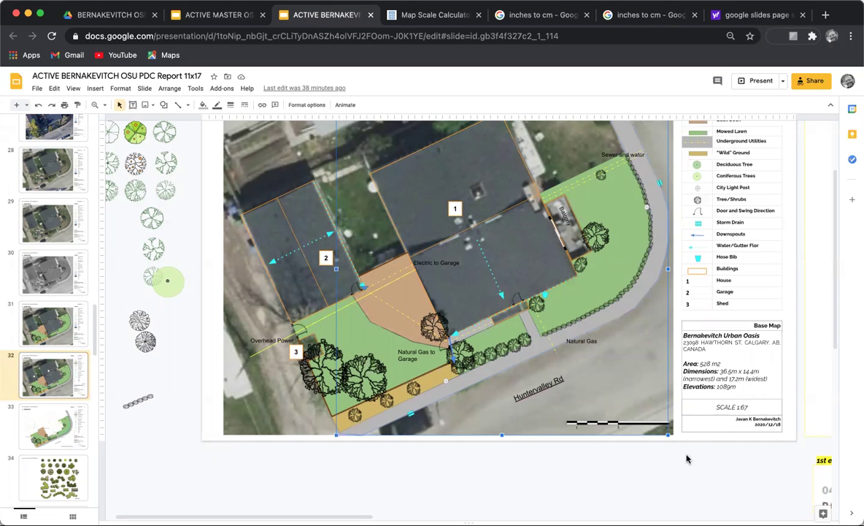
{"action": "left_click", "coordinate": [677, 433]}
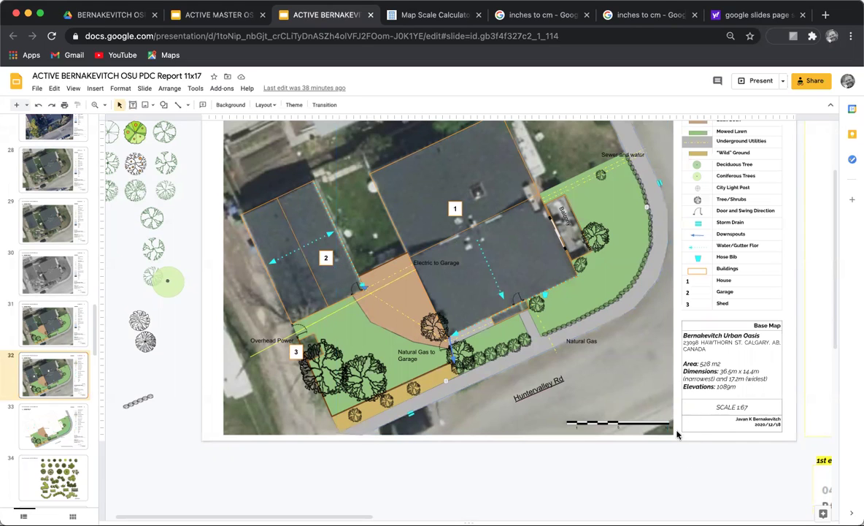
{"action": "left_click", "coordinate": [104, 106]}
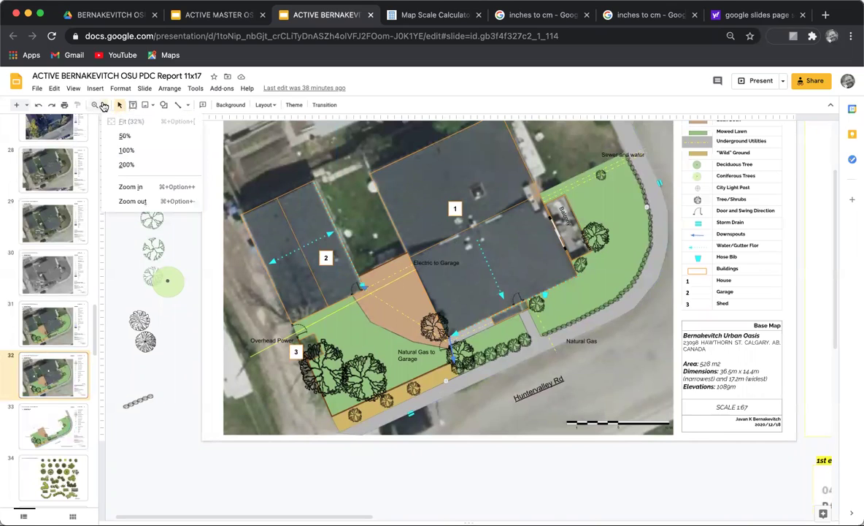
Zoom to 200% and pan to the 10 M scale bar and the SCALE 1:67 label
{"action": "left_click", "coordinate": [124, 166]}
{"action": "scroll", "coordinate": [555, 266], "scroll_direction": "down", "scroll_amount": 10}
{"action": "scroll", "coordinate": [555, 265], "scroll_direction": "right", "scroll_amount": 5}
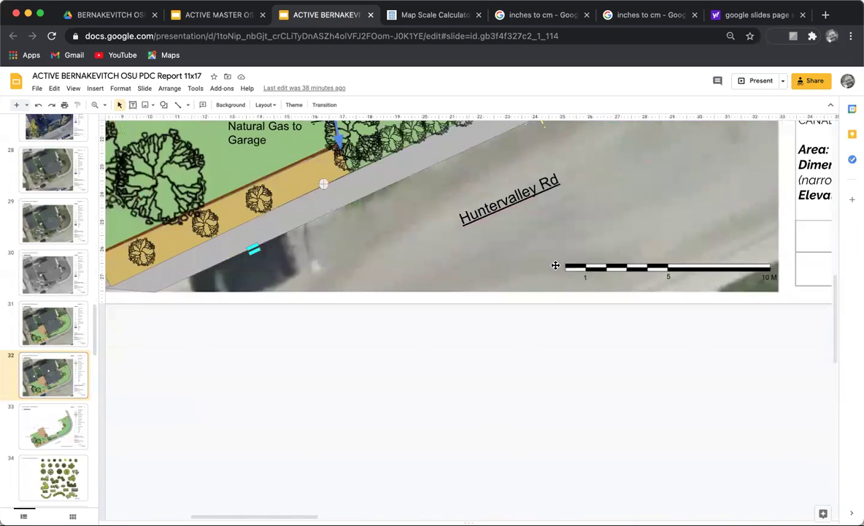
{"action": "scroll", "coordinate": [556, 266], "scroll_direction": "right", "scroll_amount": 3}
{"action": "scroll", "coordinate": [556, 266], "scroll_direction": "down", "scroll_amount": 3}
{"action": "scroll", "coordinate": [555, 265], "scroll_direction": "down", "scroll_amount": 2}
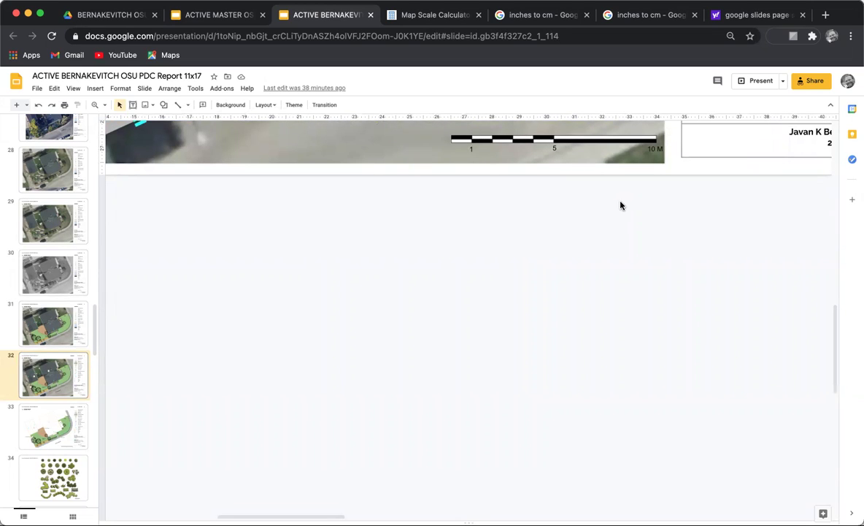
{"action": "scroll", "coordinate": [621, 205], "scroll_direction": "up", "scroll_amount": 3}
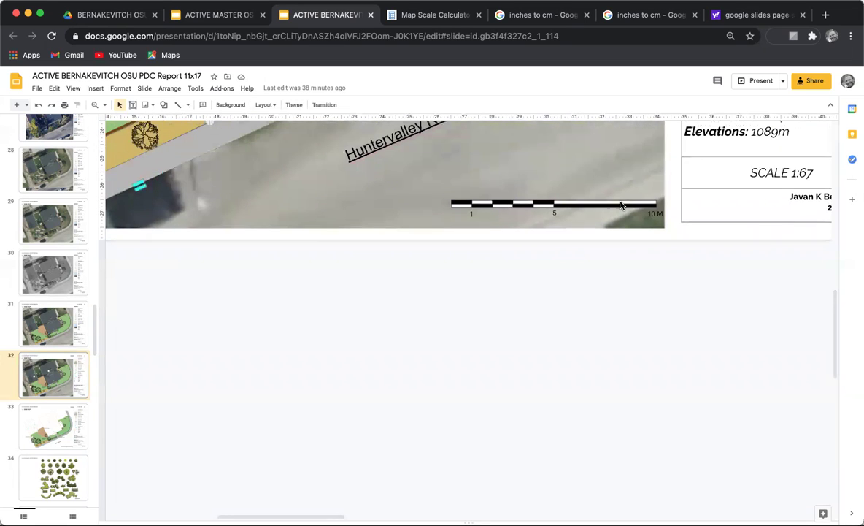
{"action": "scroll", "coordinate": [621, 205], "scroll_direction": "right", "scroll_amount": 2}
{"action": "scroll", "coordinate": [621, 206], "scroll_direction": "right", "scroll_amount": 2}
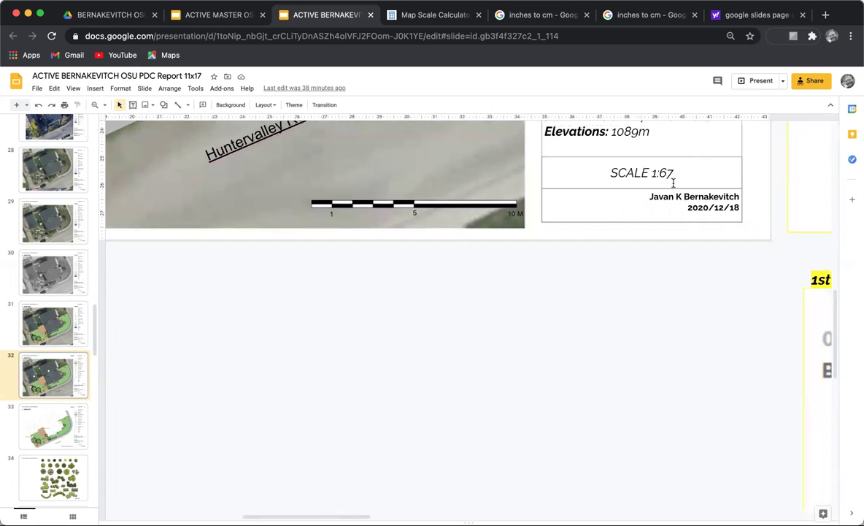
{"action": "scroll", "coordinate": [706, 180], "scroll_direction": "down", "scroll_amount": 2}
{"action": "scroll", "coordinate": [706, 180], "scroll_direction": "left", "scroll_amount": 1}
{"action": "scroll", "coordinate": [706, 180], "scroll_direction": "down", "scroll_amount": 1}
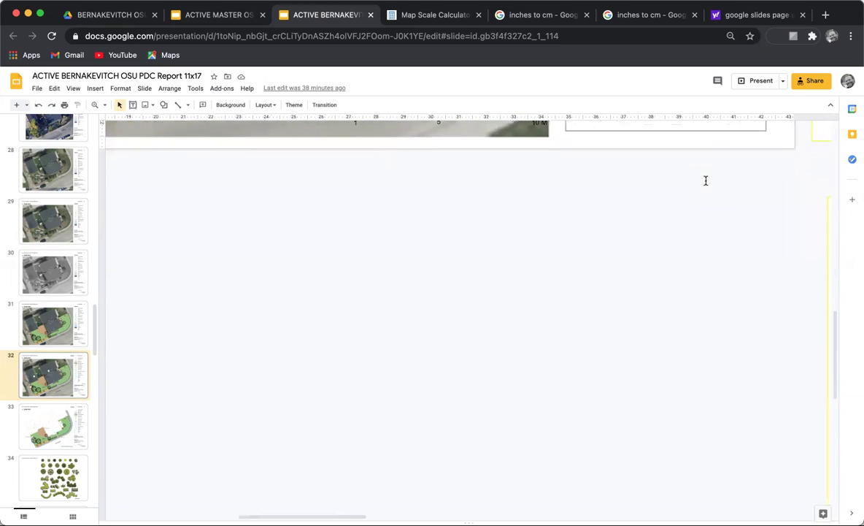
{"action": "scroll", "coordinate": [706, 180], "scroll_direction": "up", "scroll_amount": 1}
{"action": "scroll", "coordinate": [706, 181], "scroll_direction": "down", "scroll_amount": 1}
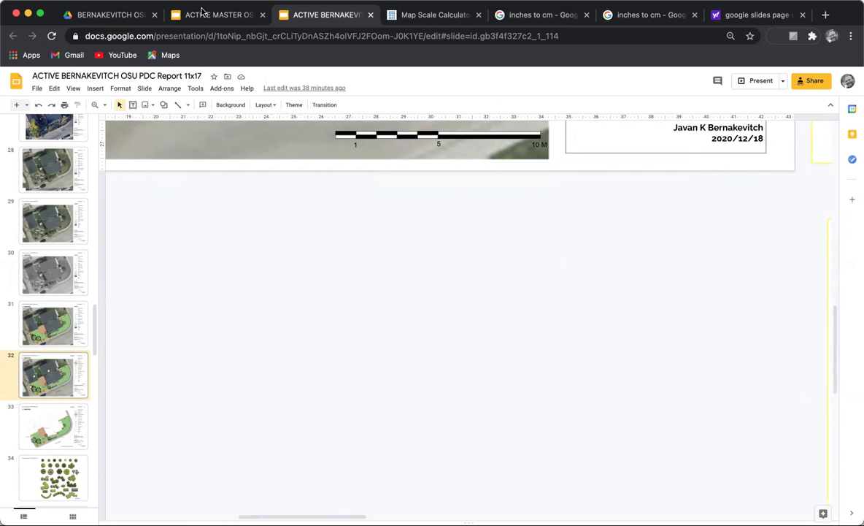
Switch to the ACTIVE MASTER OSU PDC Report Template 11x17 presentation
{"action": "left_click", "coordinate": [197, 14]}
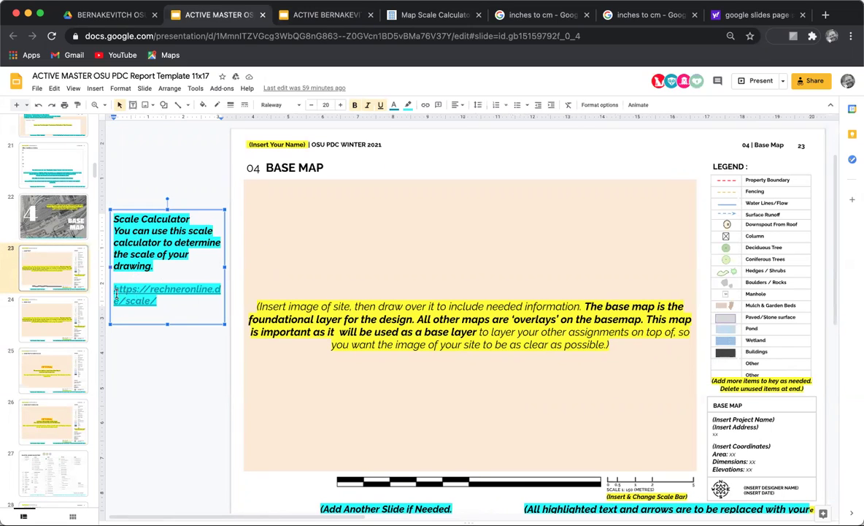
Enter 7.5 map distance and 10 real distance in the scale calculator, clearing the old 67 scale
{"action": "left_click", "coordinate": [422, 21]}
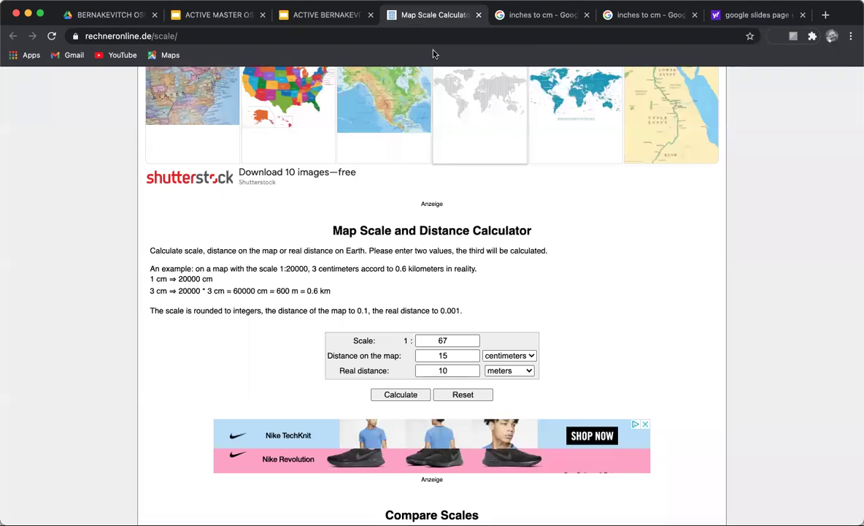
{"action": "left_click_drag", "start_coordinate": [447, 356], "coordinate": [410, 359]}
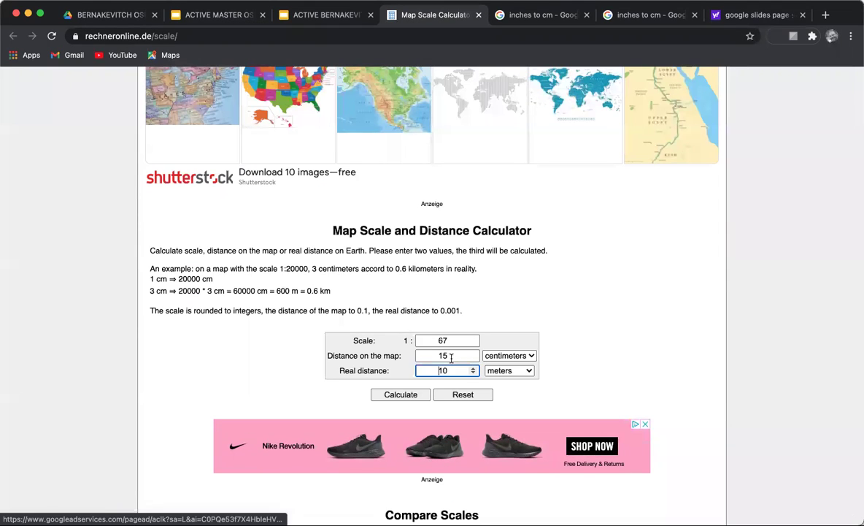
{"action": "type", "text": "7"}
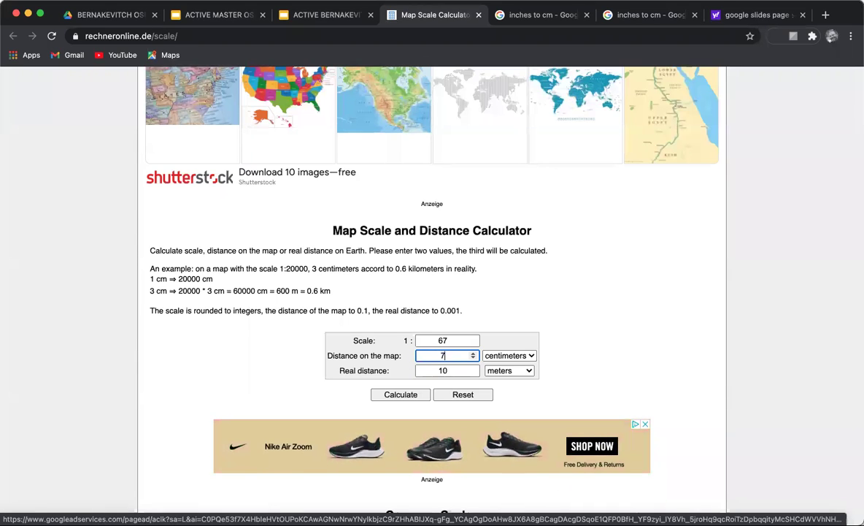
{"action": "type", "text": ".5"}
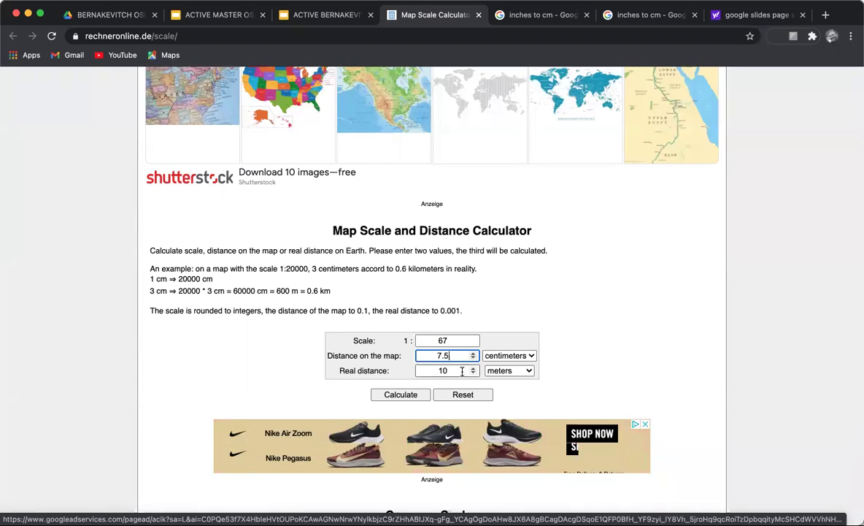
{"action": "left_click", "coordinate": [401, 394]}
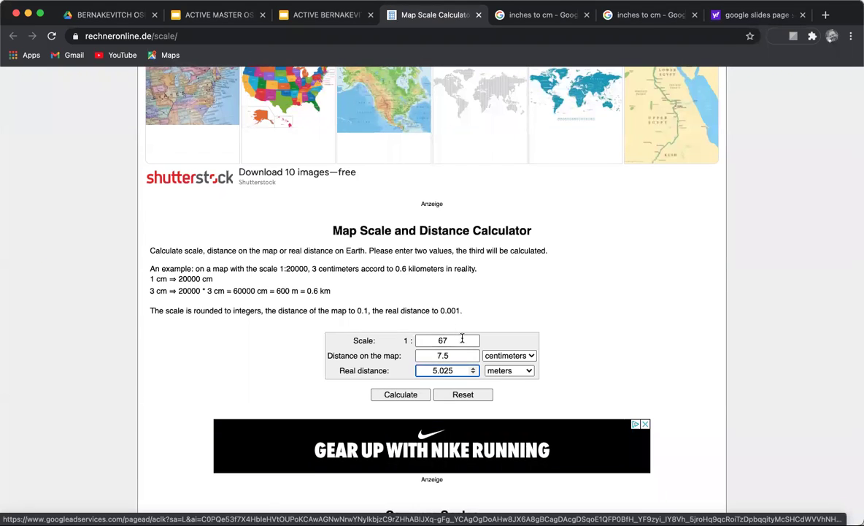
{"action": "left_click_drag", "start_coordinate": [457, 341], "coordinate": [432, 339]}
{"action": "key", "text": "BackSpace"}
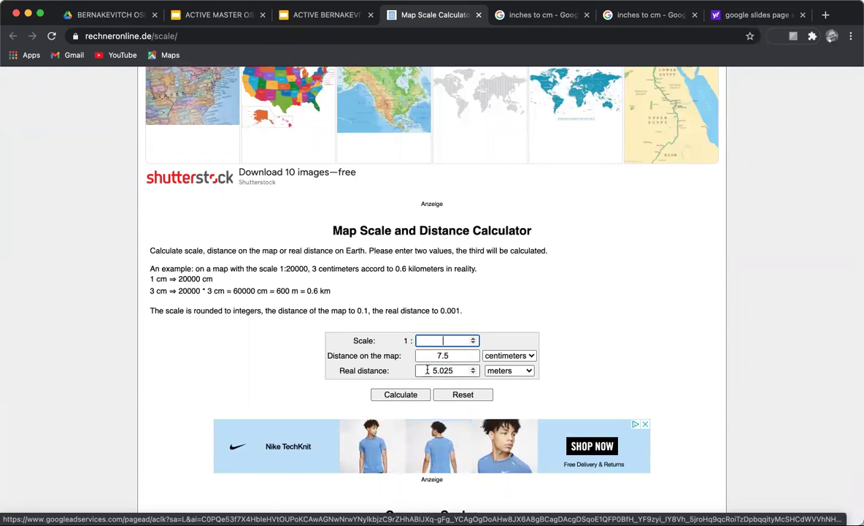
{"action": "double_click", "coordinate": [461, 370]}
{"action": "type", "text": "10"}
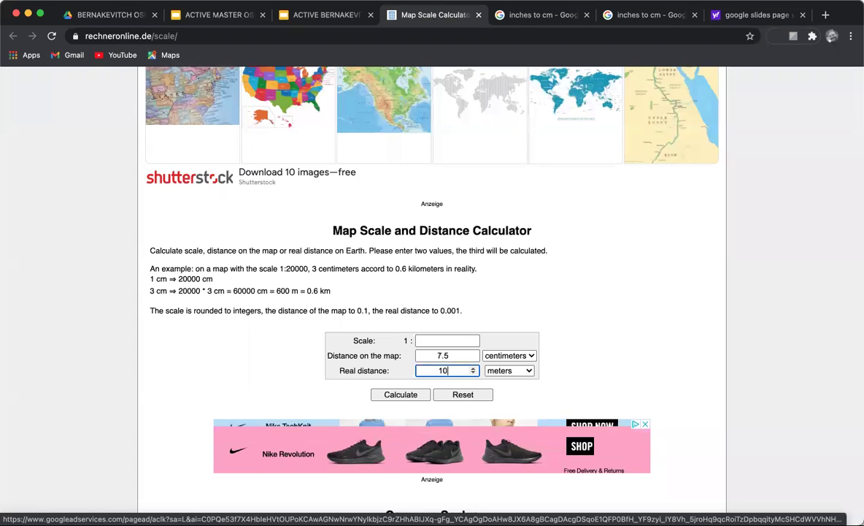
Keep centimetres and metres as the units and calculate a scale of 1:133
{"action": "left_click", "coordinate": [309, 14]}
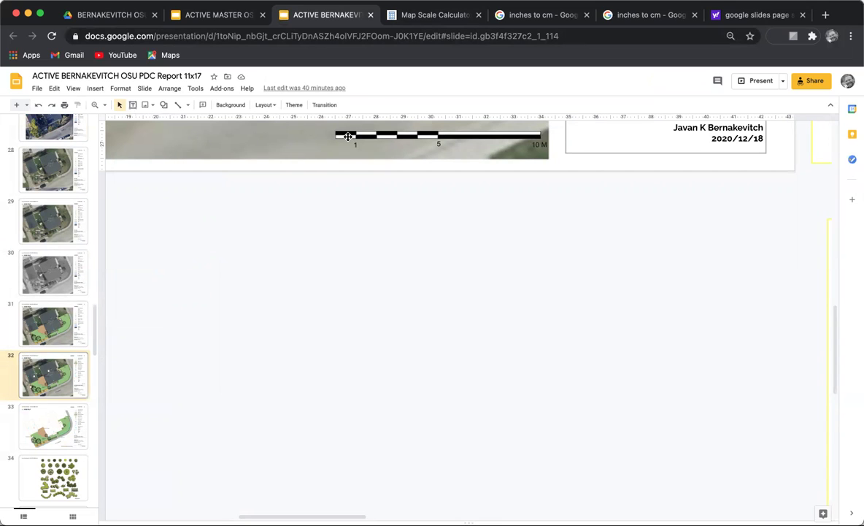
{"action": "left_click", "coordinate": [394, 16]}
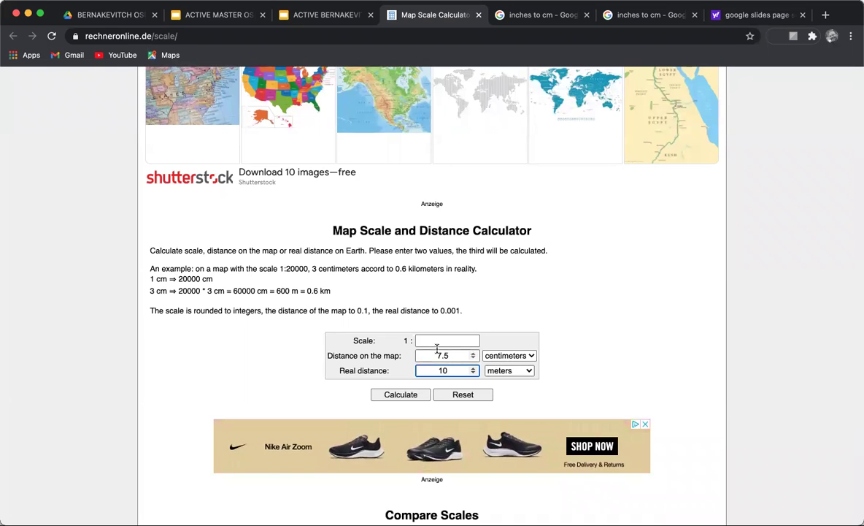
{"action": "left_click", "coordinate": [521, 356]}
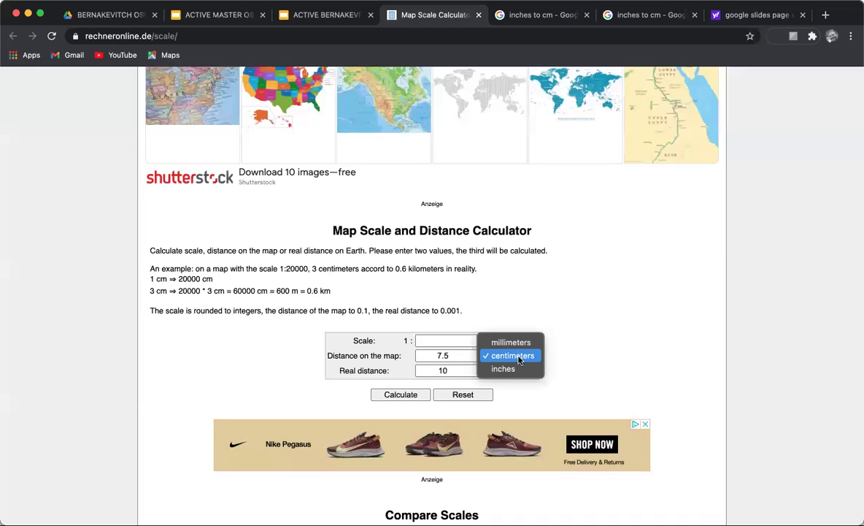
{"action": "left_click", "coordinate": [545, 356]}
{"action": "left_click", "coordinate": [528, 370]}
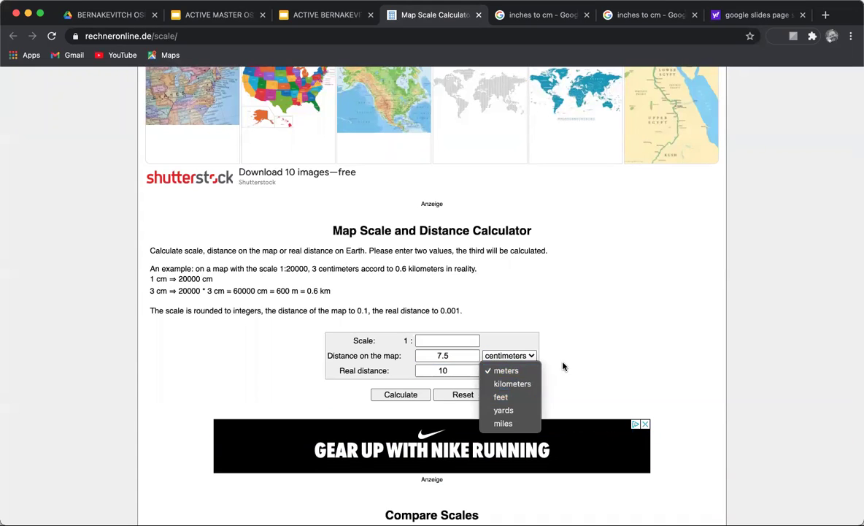
{"action": "left_click", "coordinate": [585, 358]}
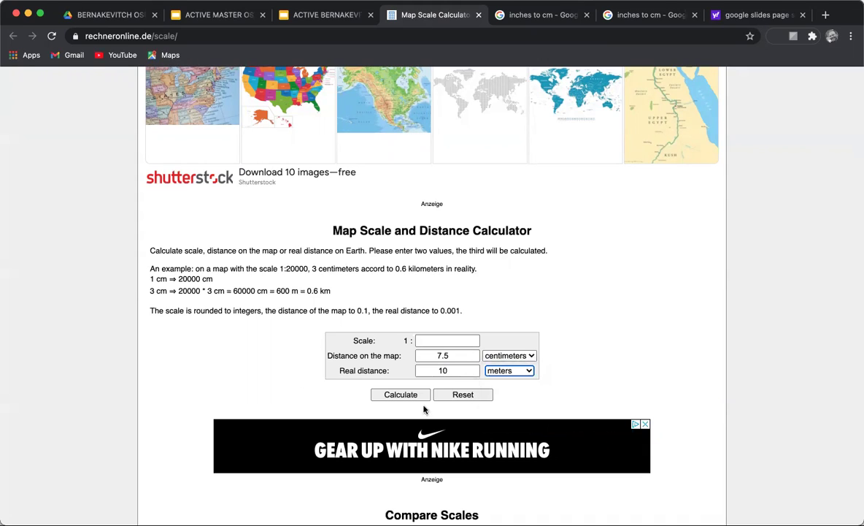
{"action": "left_click", "coordinate": [401, 394]}
{"action": "left_click", "coordinate": [306, 16]}
Replace 67 with 133 in the title block's scale label, making it SCALE 1:133
{"action": "scroll", "coordinate": [571, 198], "scroll_direction": "up", "scroll_amount": 2}
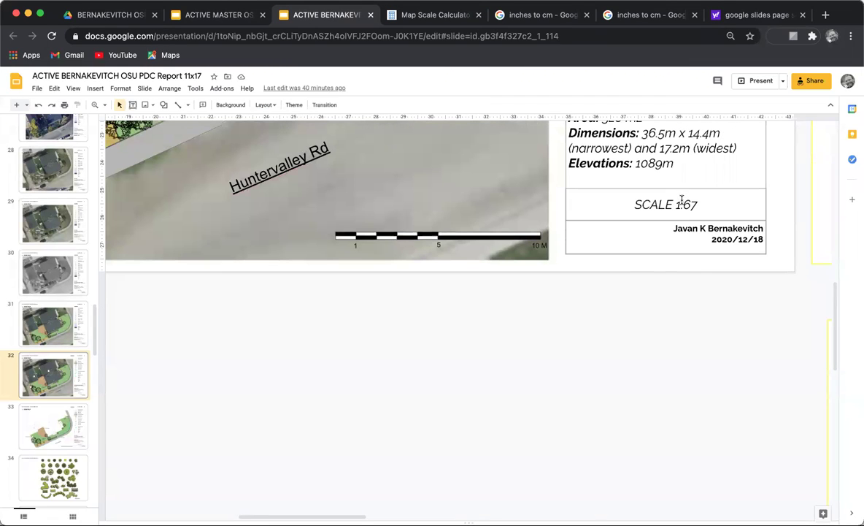
{"action": "left_click_drag", "start_coordinate": [685, 205], "coordinate": [713, 204]}
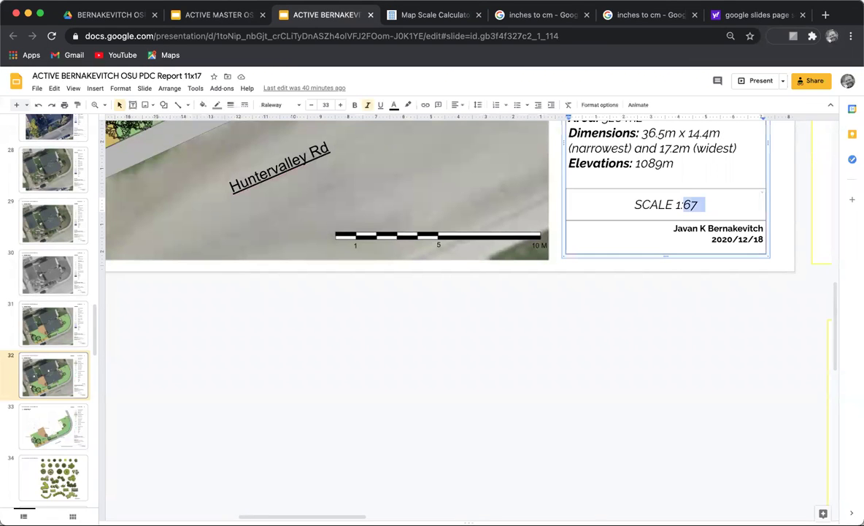
{"action": "type", "text": "133"}
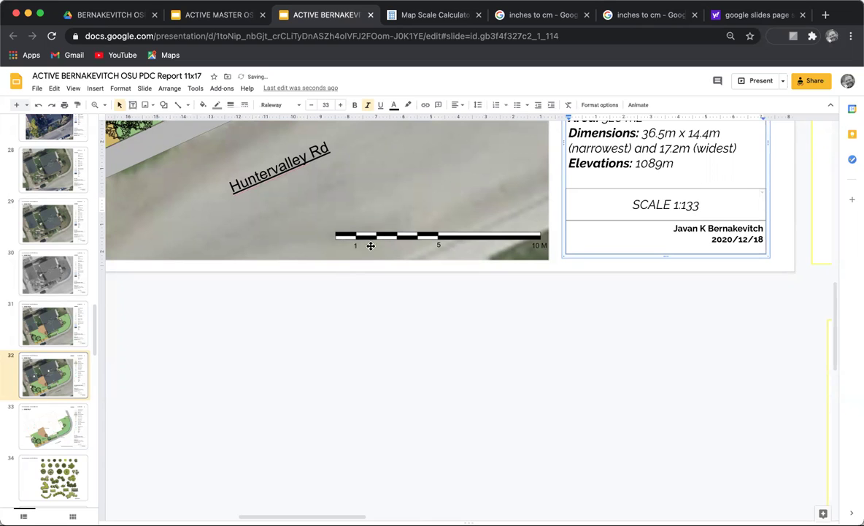
{"action": "scroll", "coordinate": [380, 252], "scroll_direction": "up", "scroll_amount": 2}
{"action": "scroll", "coordinate": [380, 254], "scroll_direction": "up", "scroll_amount": 1}
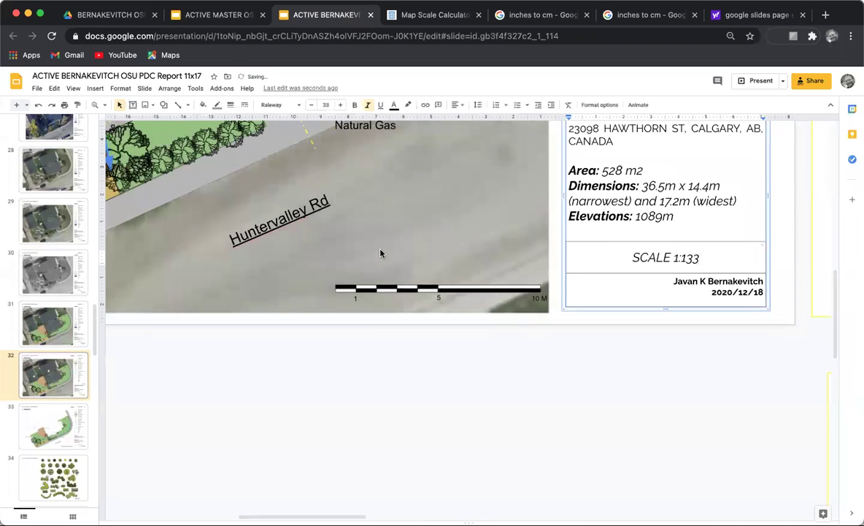
{"action": "scroll", "coordinate": [379, 253], "scroll_direction": "up", "scroll_amount": 2}
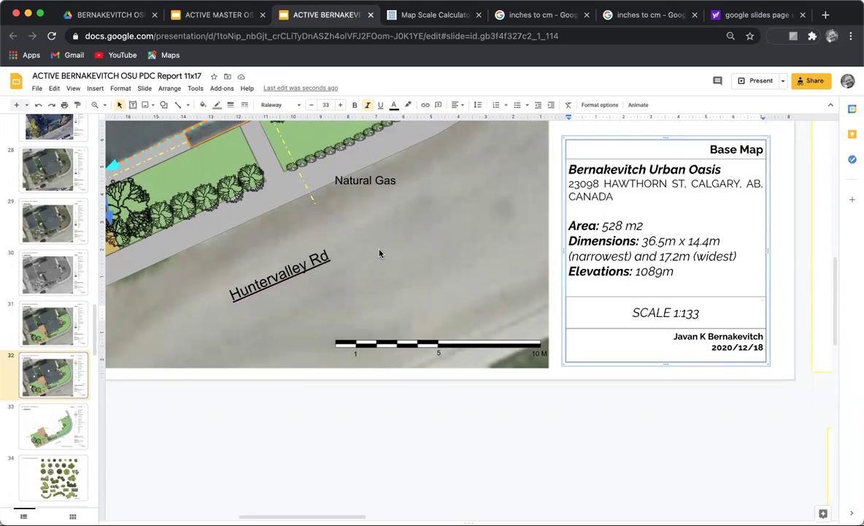
{"action": "key", "text": "Escape"}
{"action": "key", "text": "Escape"}
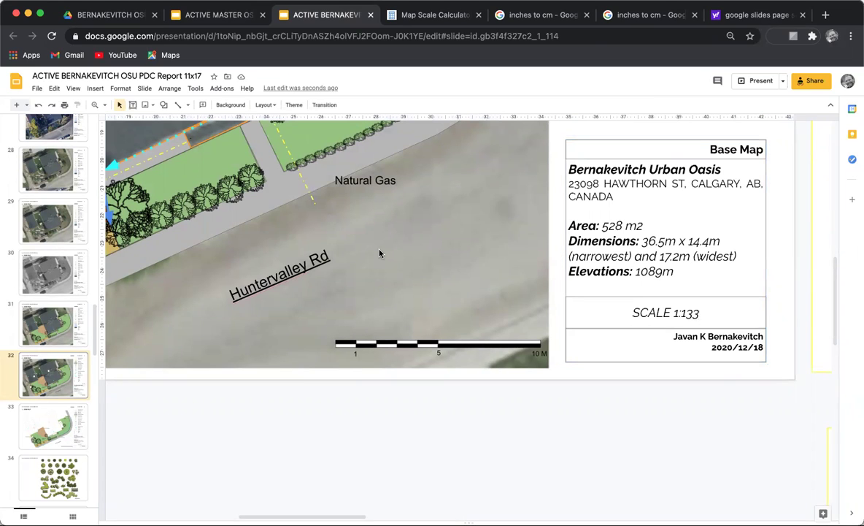